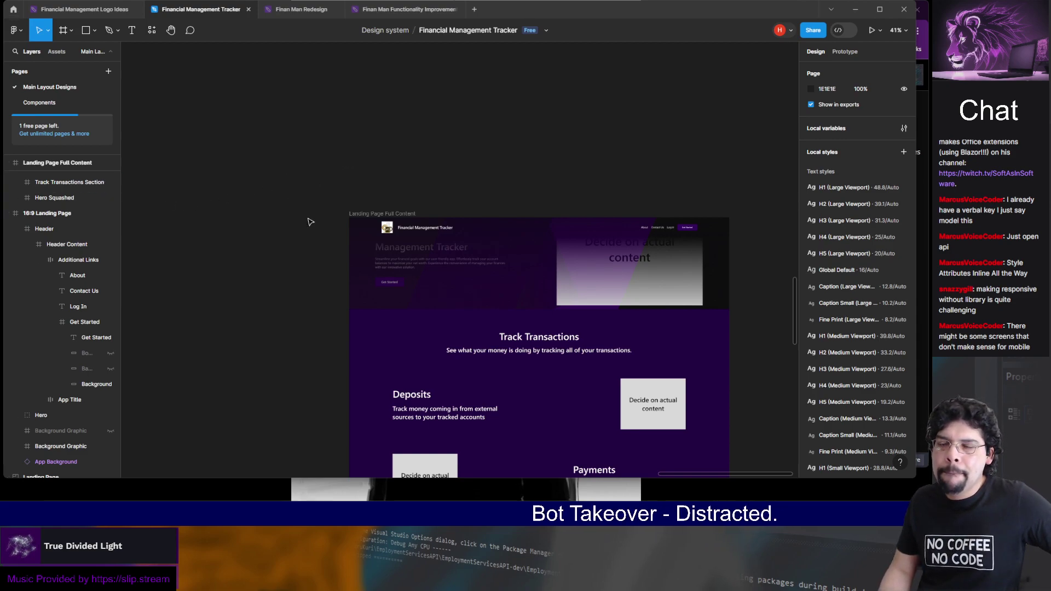
# - Locate the Initial Design section on the canvas and examine the dark Payment Entry Page mockup
pyautogui.hscroll(-5, 311, 222)
pyautogui.scroll(2, 311, 221)
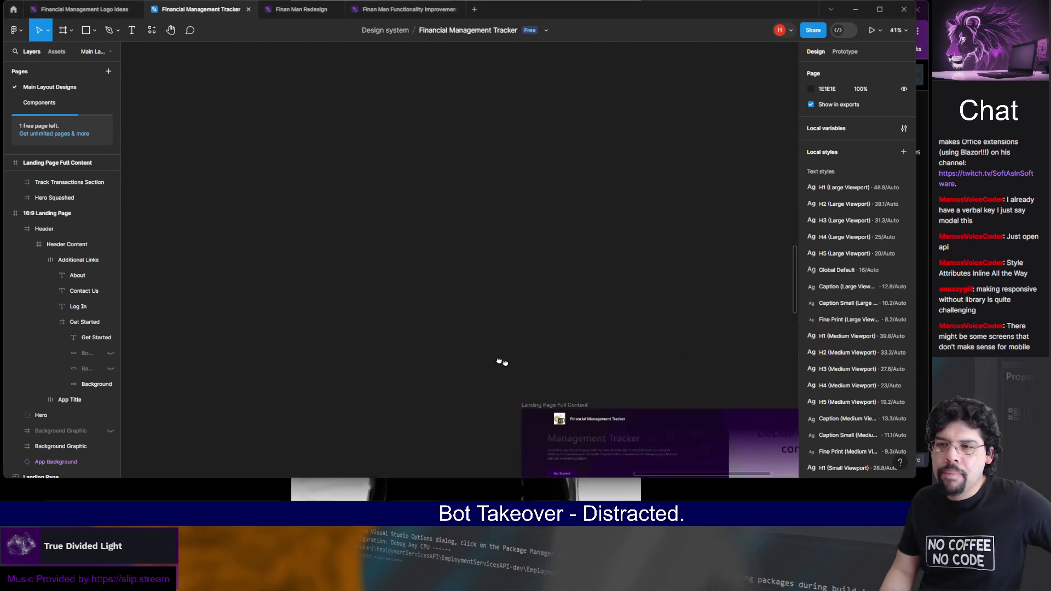
pyautogui.scroll(-5, 340, 235)
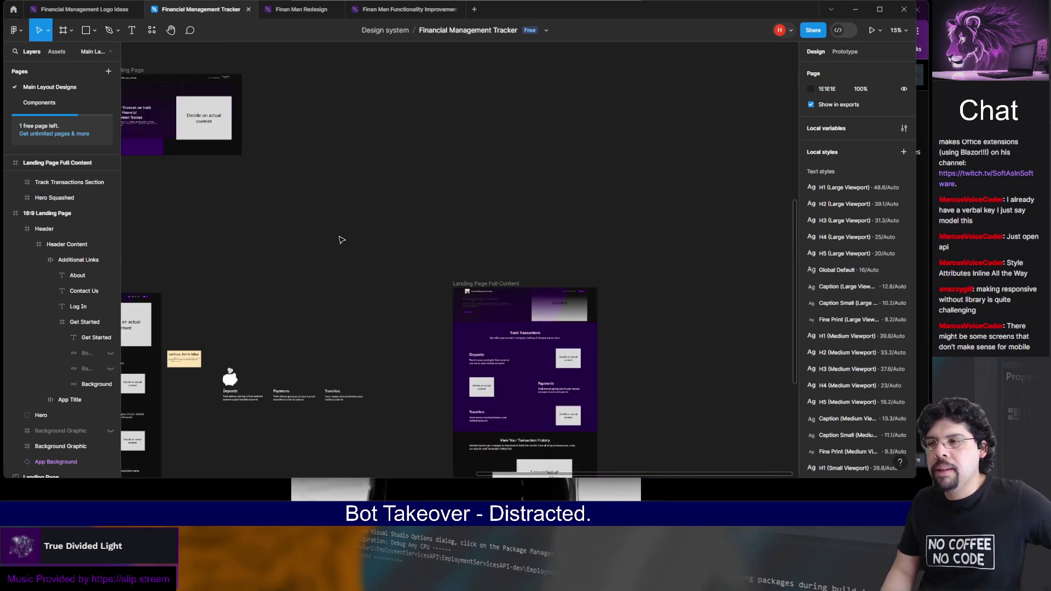
pyautogui.hscroll(-3, 526, 317)
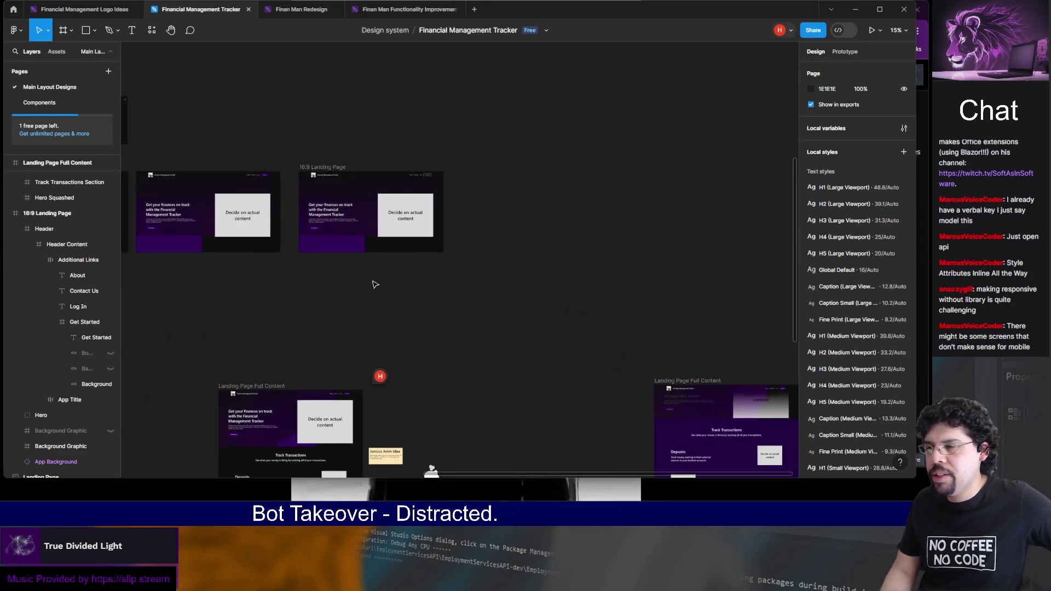
pyautogui.scroll(3, 375, 284)
pyautogui.hscroll(-5, 375, 284)
pyautogui.hscroll(-2, 481, 284)
pyautogui.scroll(-2, 438, 247)
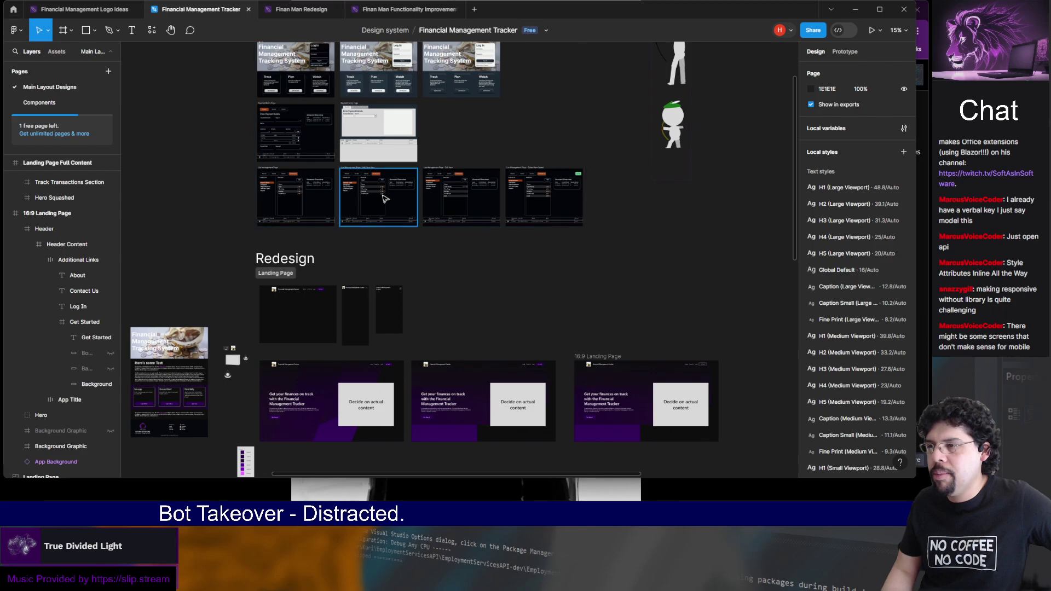
pyautogui.scroll(4, 445, 319)
pyautogui.scroll(1, 445, 318)
pyautogui.hscroll(-1, 445, 318)
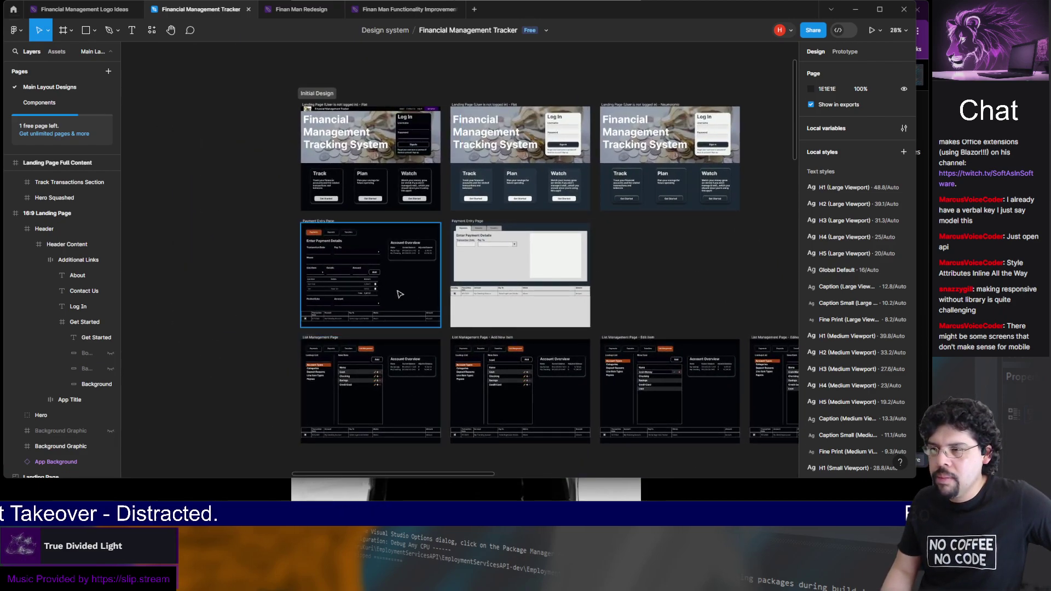
pyautogui.scroll(3, 400, 295)
pyautogui.scroll(5, 400, 295)
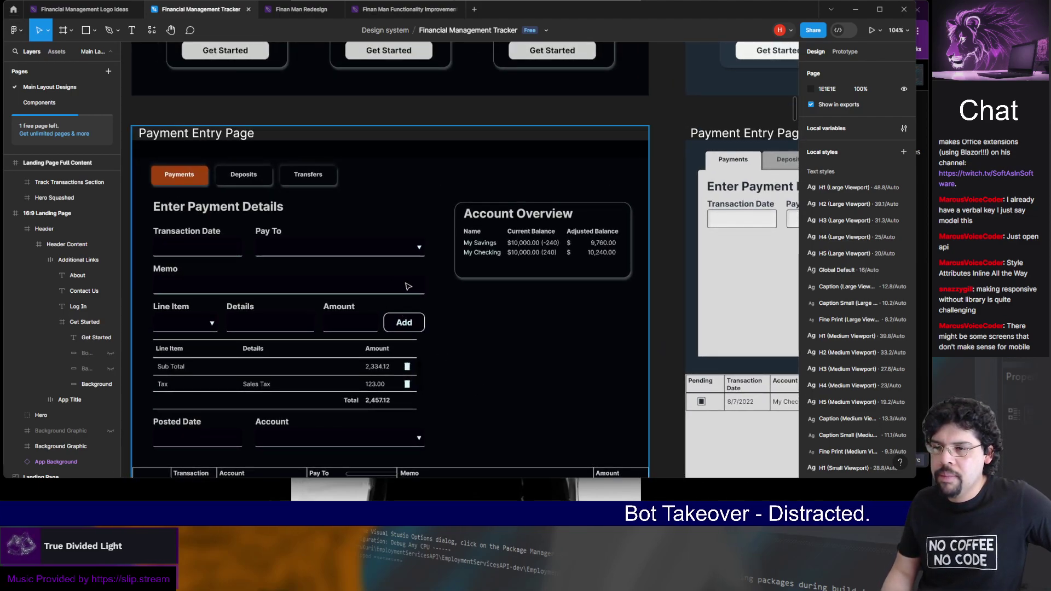
pyautogui.scroll(-3, 409, 286)
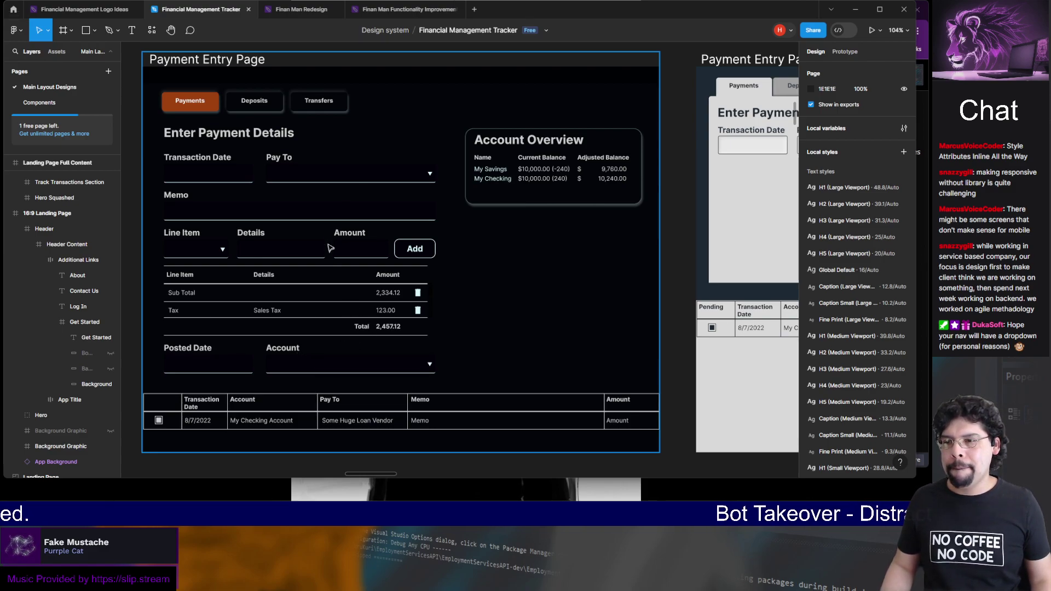
# - Examine the List Management Page mockups and the Redesign section's desktop and mobile header frames
pyautogui.scroll(-15, 503, 339)
pyautogui.hscroll(4, 502, 339)
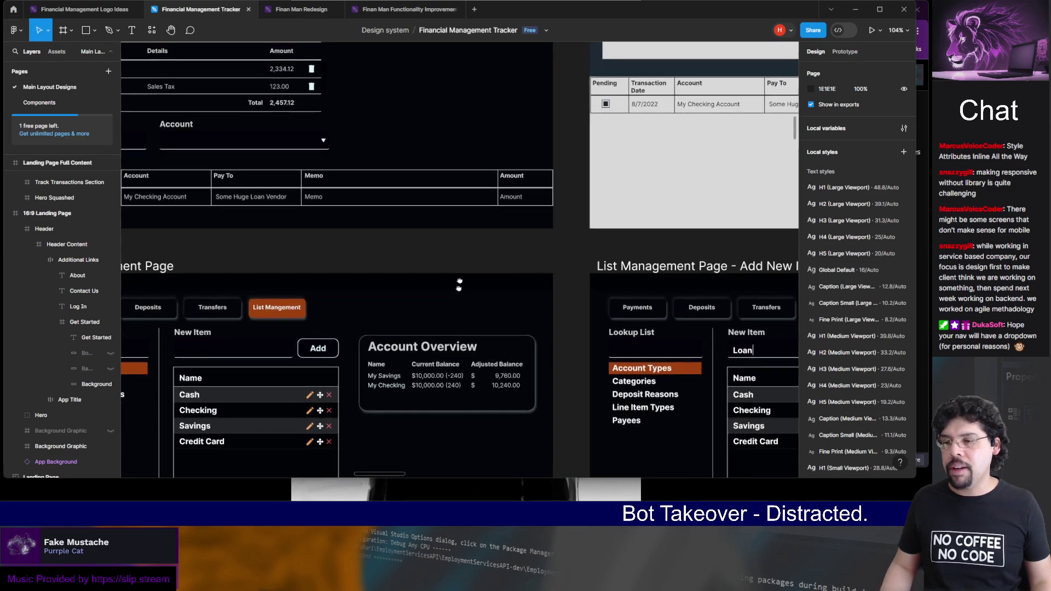
pyautogui.scroll(-8, 493, 121)
pyautogui.hscroll(-1, 492, 121)
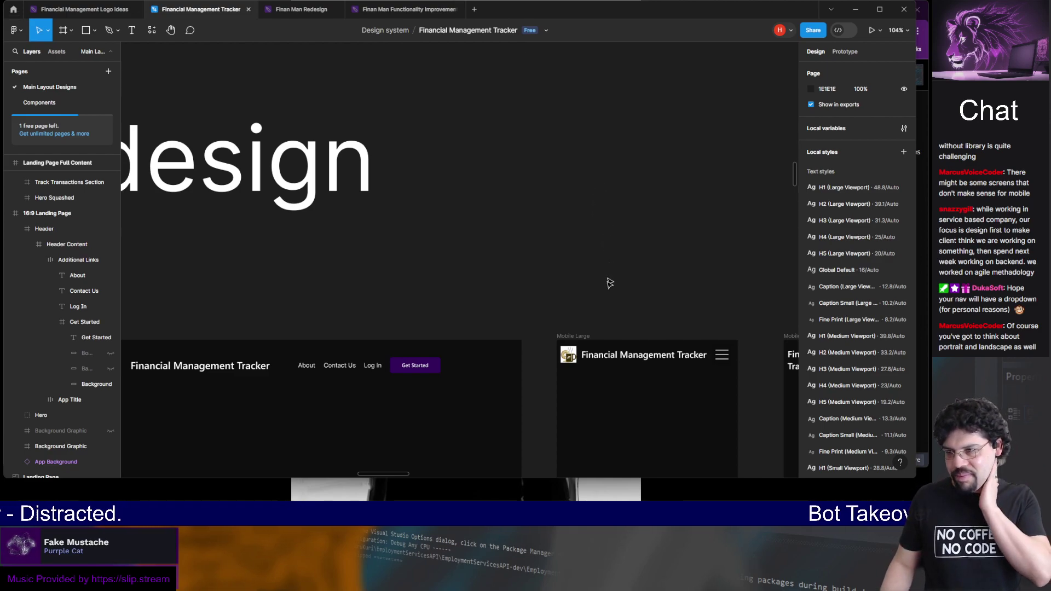
pyautogui.scroll(3, 500, 342)
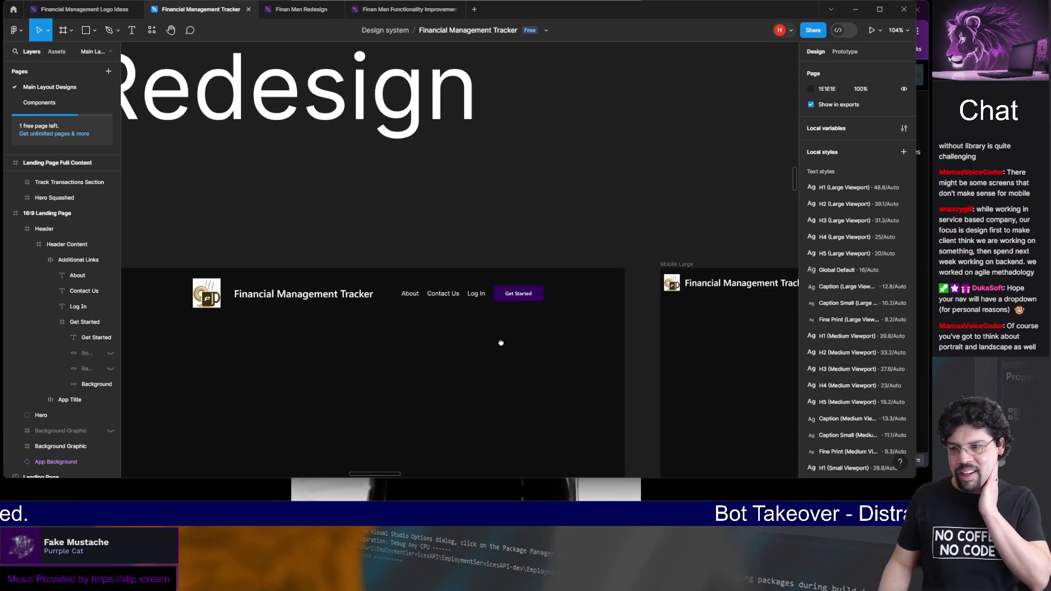
pyautogui.moveTo(500, 343); pyautogui.dragTo(427, 234)
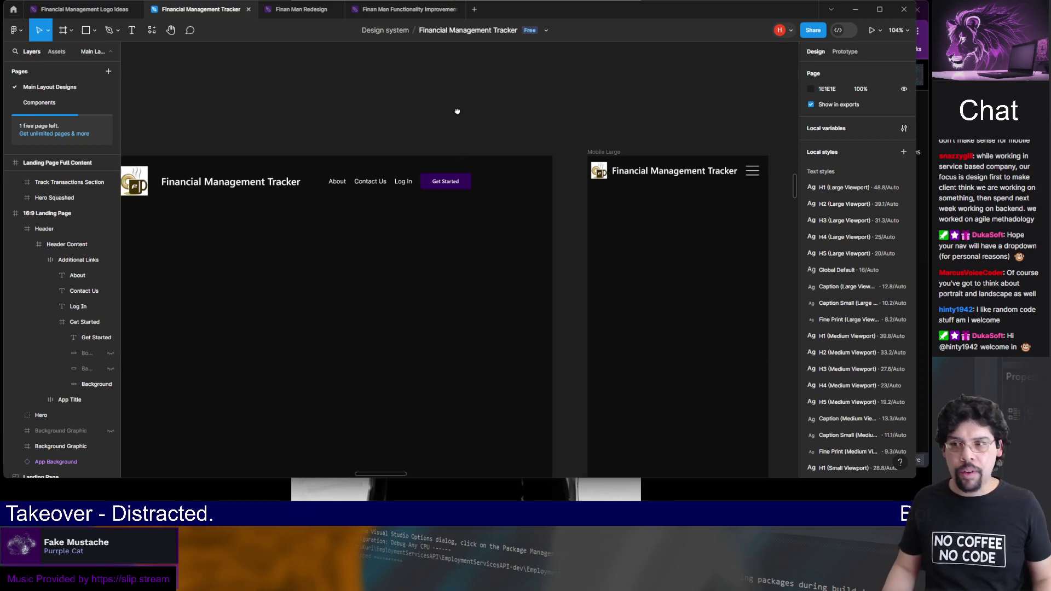
# - Survey the Redesign section's 16:9 Landing Page and Landing Page Full Content frames as a whole
pyautogui.scroll(-3, 458, 110)
pyautogui.scroll(-5, 459, 134)
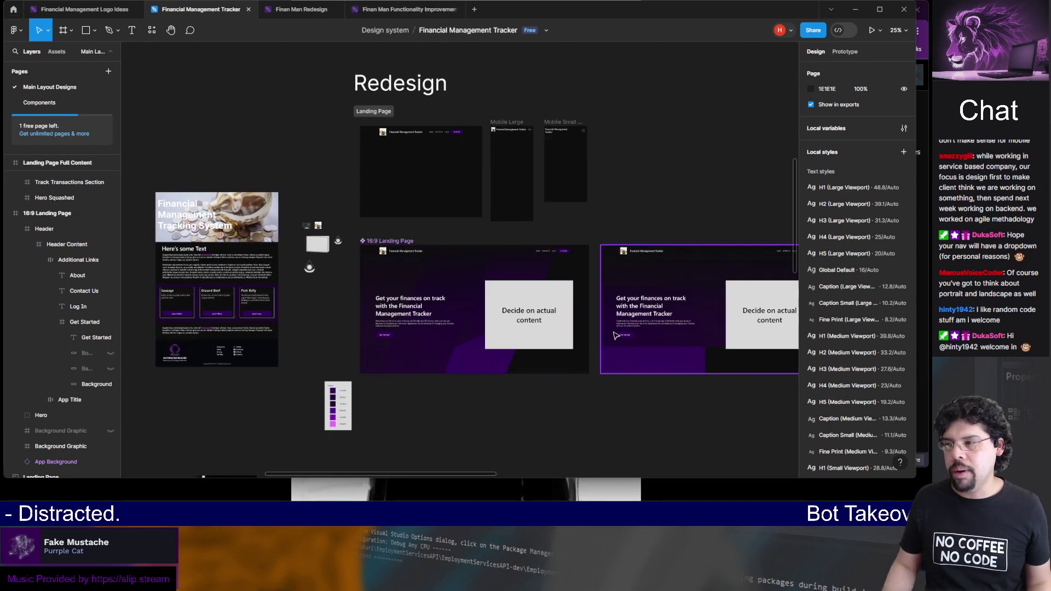
pyautogui.scroll(2, 382, 242)
pyautogui.scroll(-4, 519, 369)
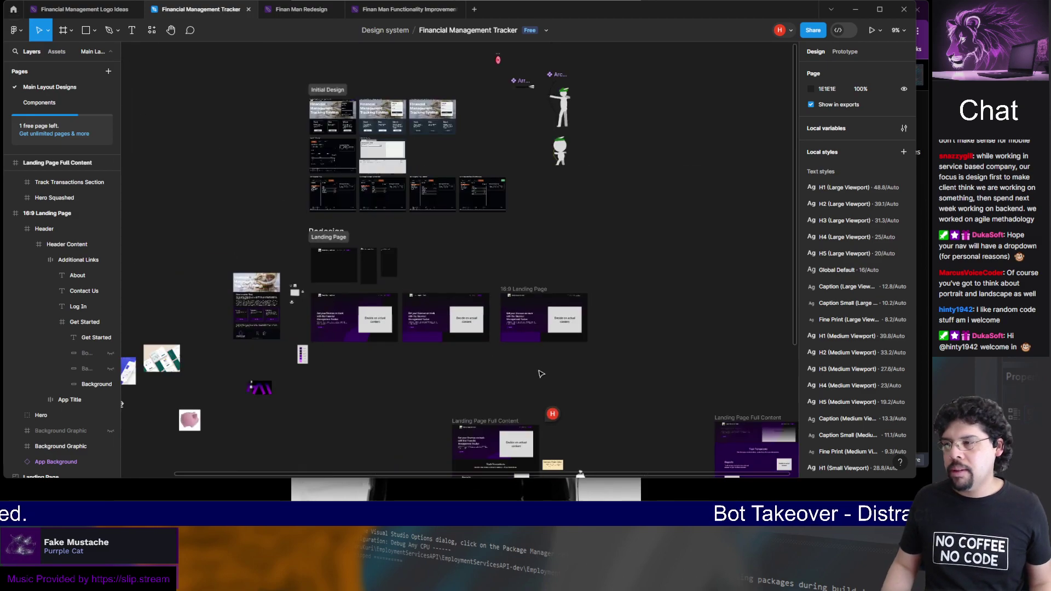
pyautogui.scroll(-3, 591, 364)
pyautogui.hscroll(2, 591, 363)
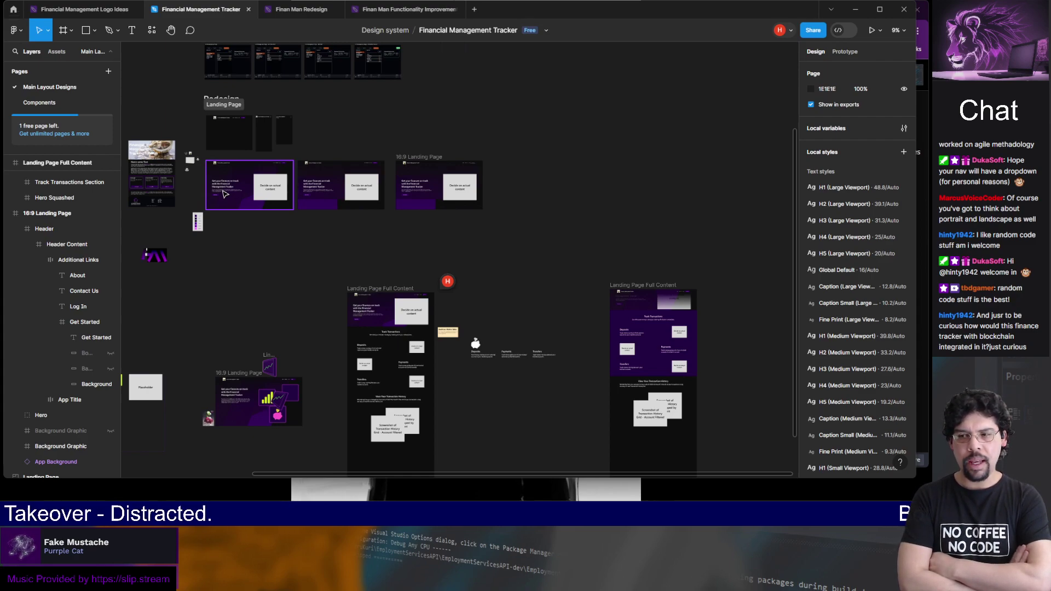
# - Review the initial Payment Entry Page again, along with the Add New Item and Edit Item versions of the List Management Page
pyautogui.scroll(5, 230, 195)
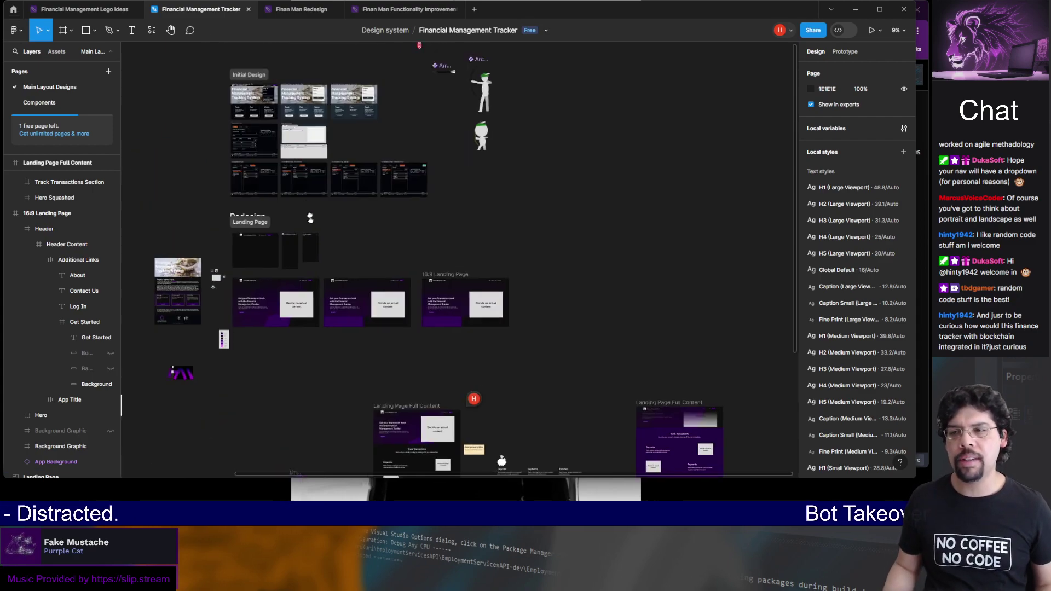
pyautogui.scroll(3, 246, 195)
pyautogui.scroll(10, 267, 195)
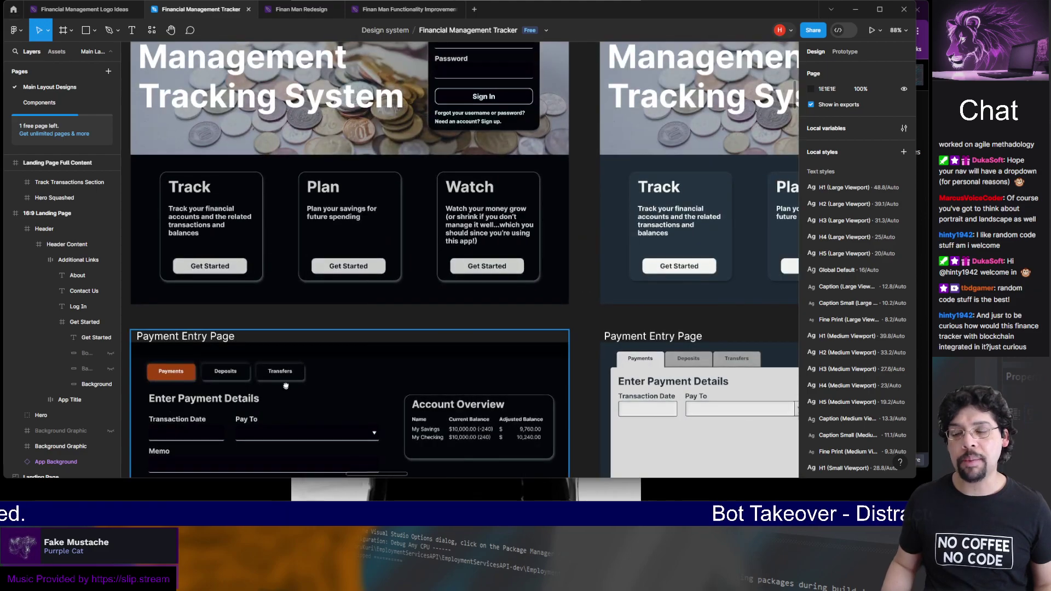
pyautogui.scroll(-1, 290, 170)
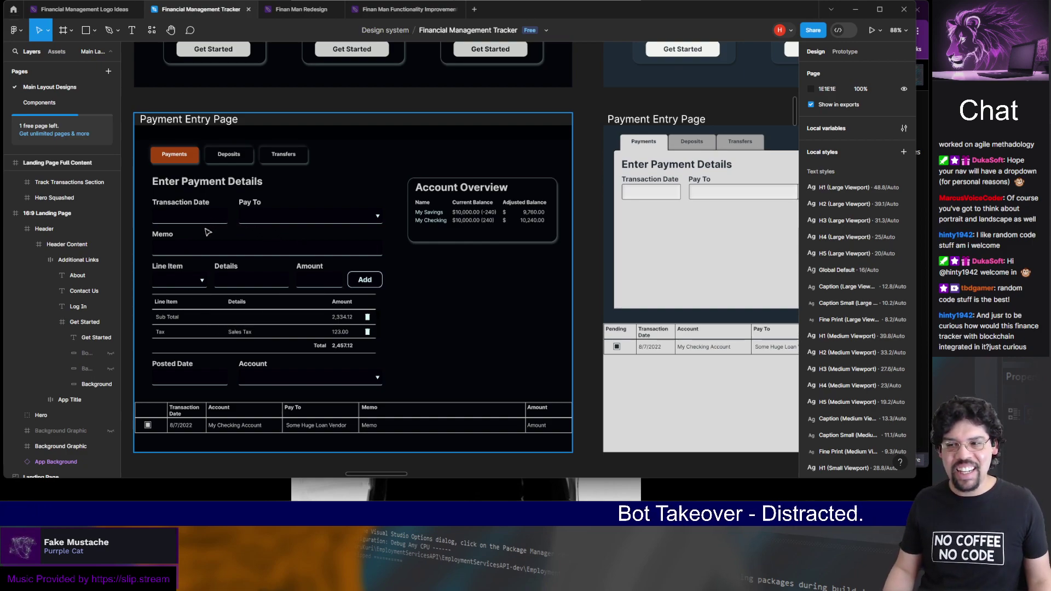
pyautogui.hscroll(-3, 207, 232)
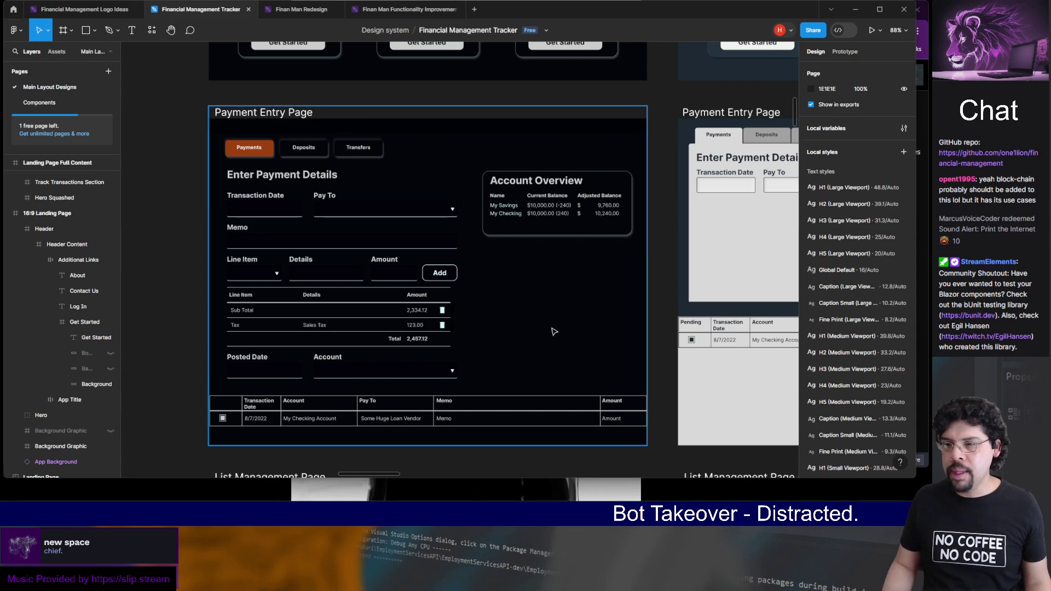
pyautogui.moveTo(605, 347); pyautogui.dragTo(426, 65)
pyautogui.moveTo(475, 273); pyautogui.dragTo(311, 107)
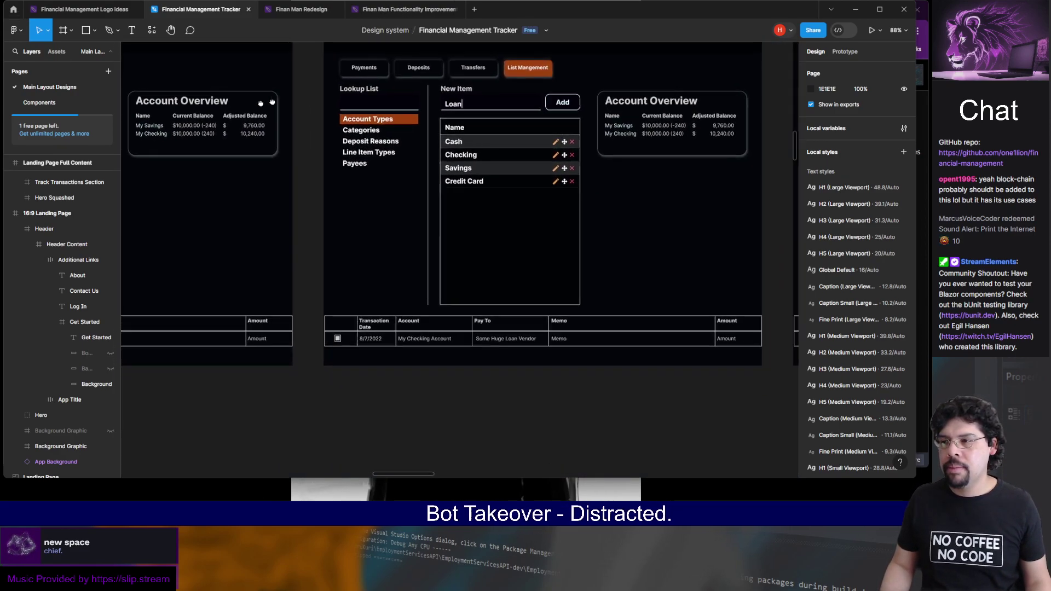
pyautogui.moveTo(510, 232); pyautogui.dragTo(219, 266)
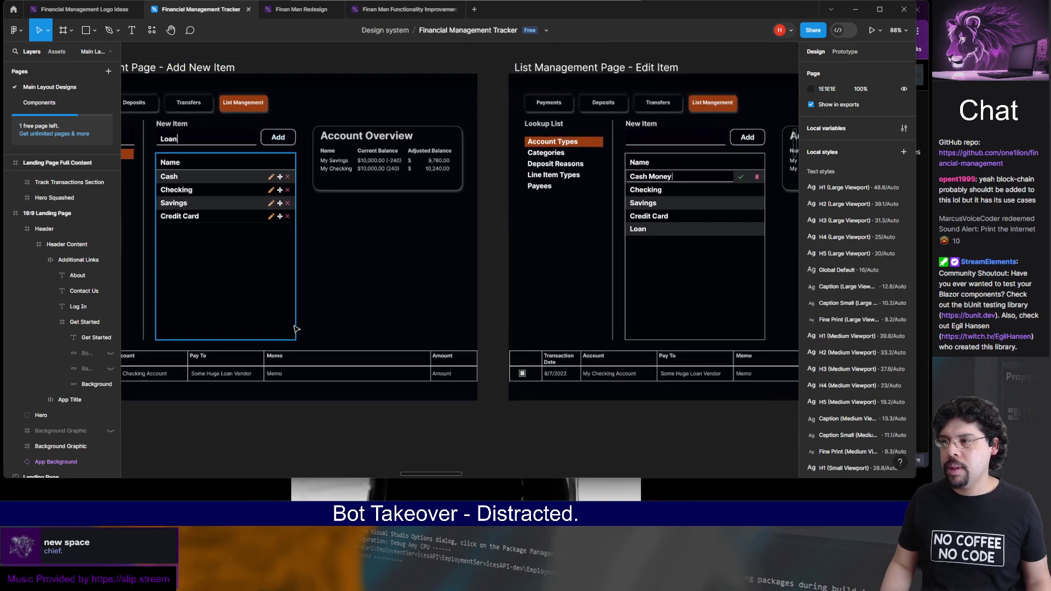
# - Compare the 16:9 Landing Page variants in the Redesign section, including their hero sections and header buttons
pyautogui.scroll(-5, 360, 224)
pyautogui.scroll(-10, 361, 224)
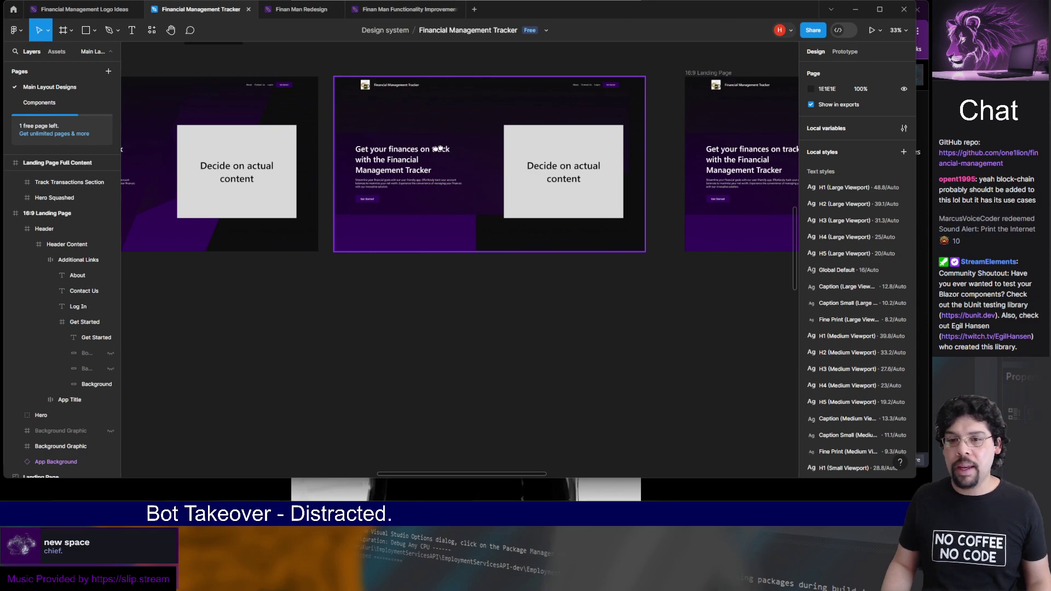
pyautogui.hscroll(3, 339, 187)
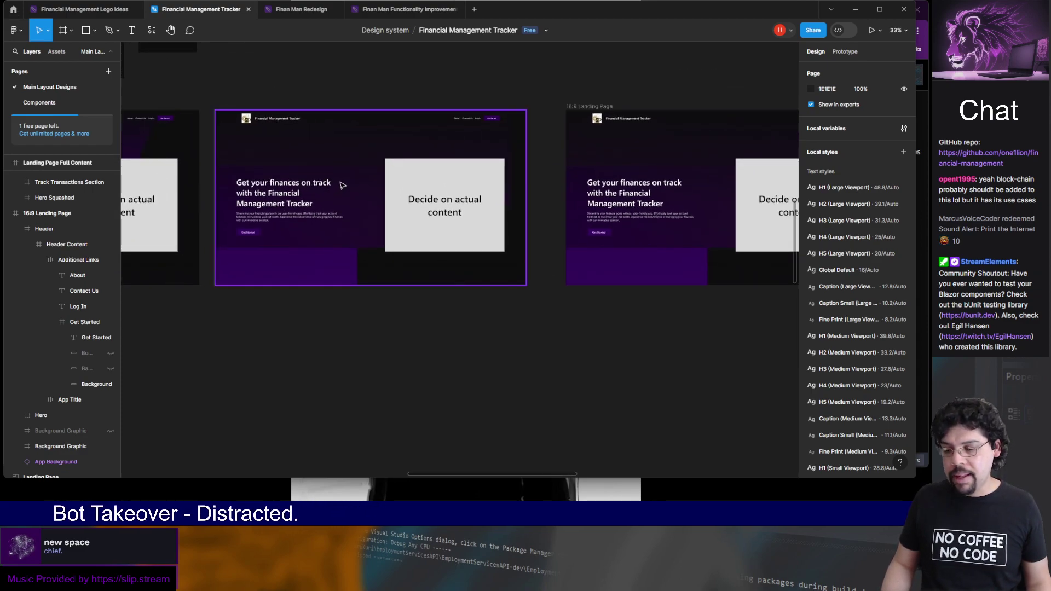
pyautogui.hscroll(4, 351, 181)
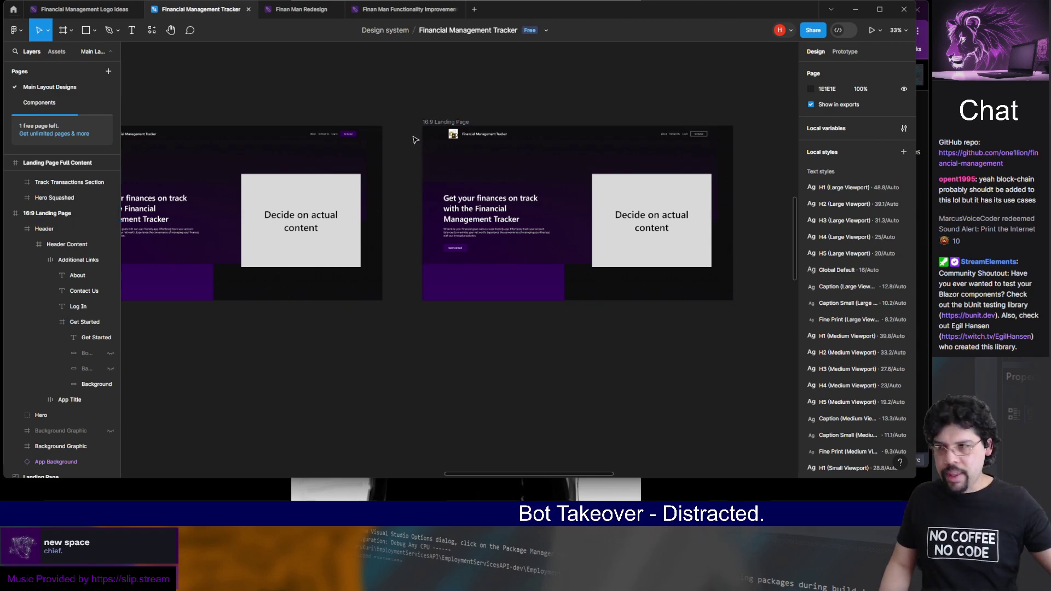
pyautogui.click(433, 203)
pyautogui.hotkey('ctrl', 'd')
pyautogui.hscroll(3, 619, 210)
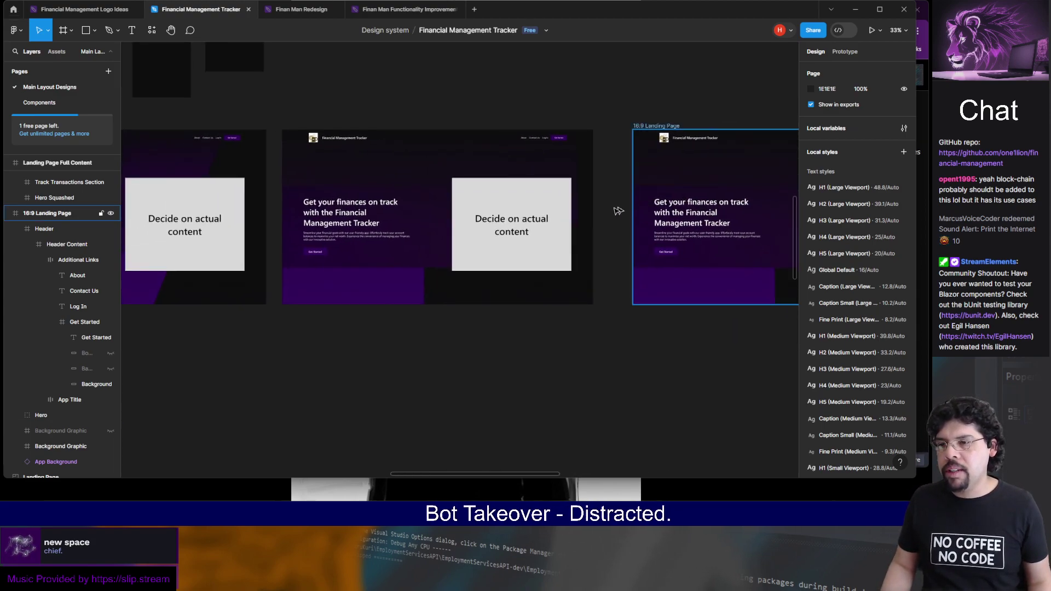
pyautogui.click(535, 323)
pyautogui.hscroll(-3, 626, 338)
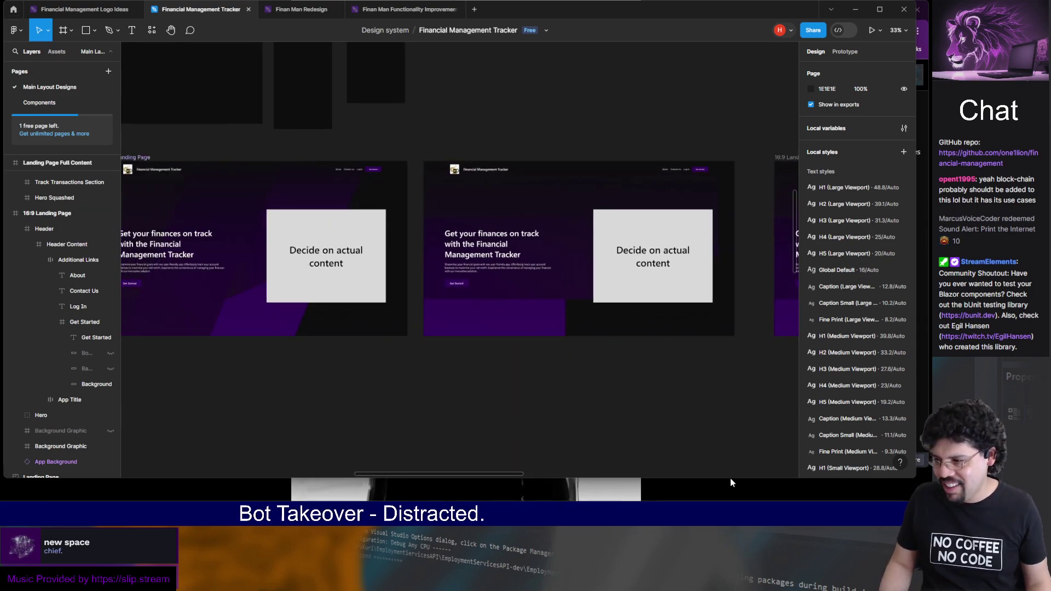
pyautogui.moveTo(731, 478); pyautogui.dragTo(739, 487)
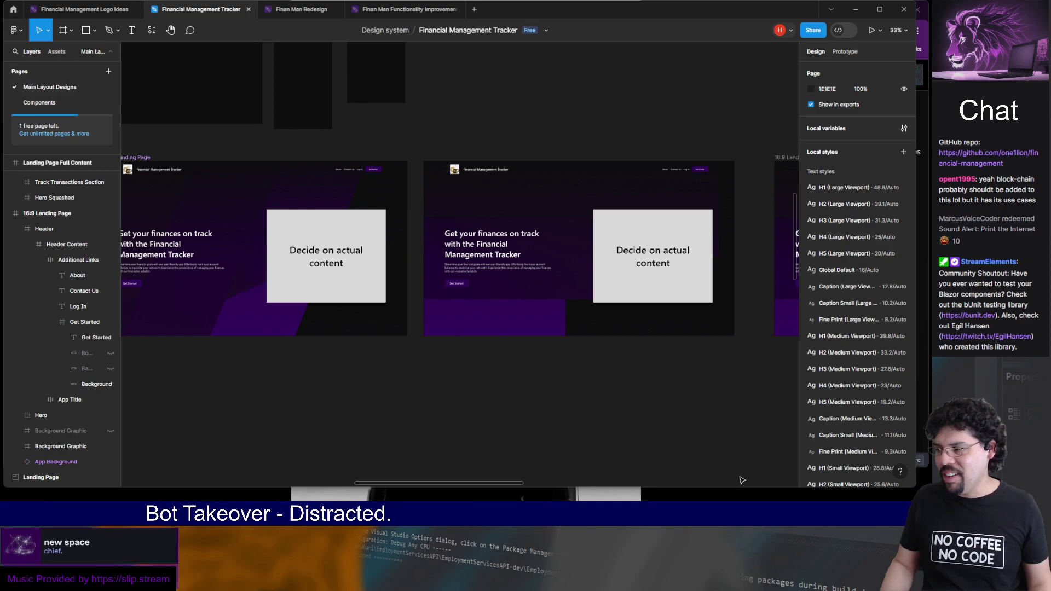
# - Switch to the FinanMan Landing Page pen in CodePen and review its HTML markup, SCSS variables and base styles
pyautogui.hotkey('alt', 'Tab')
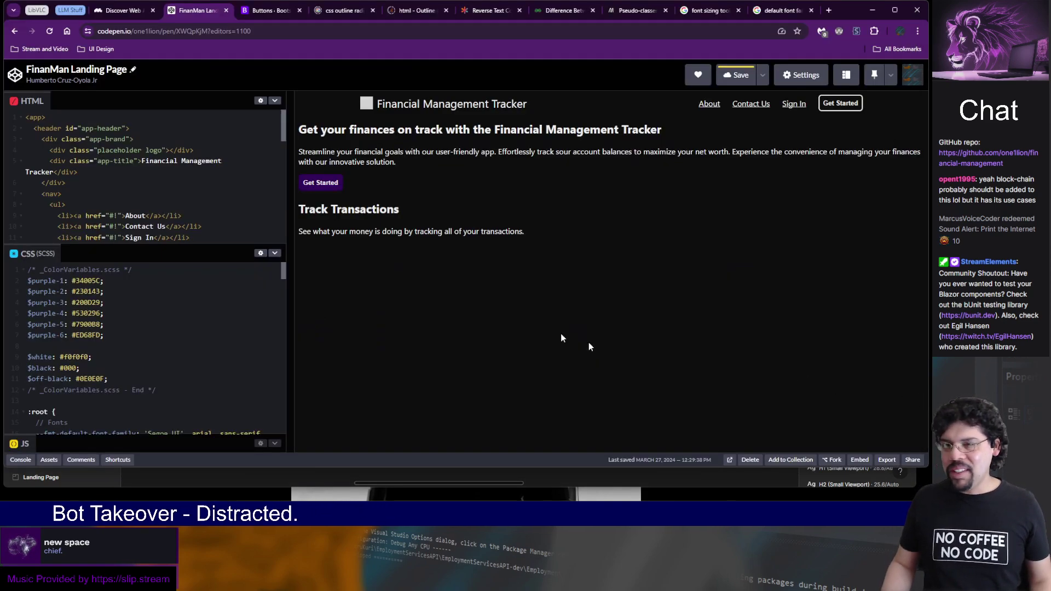
pyautogui.scroll(-3, 159, 147)
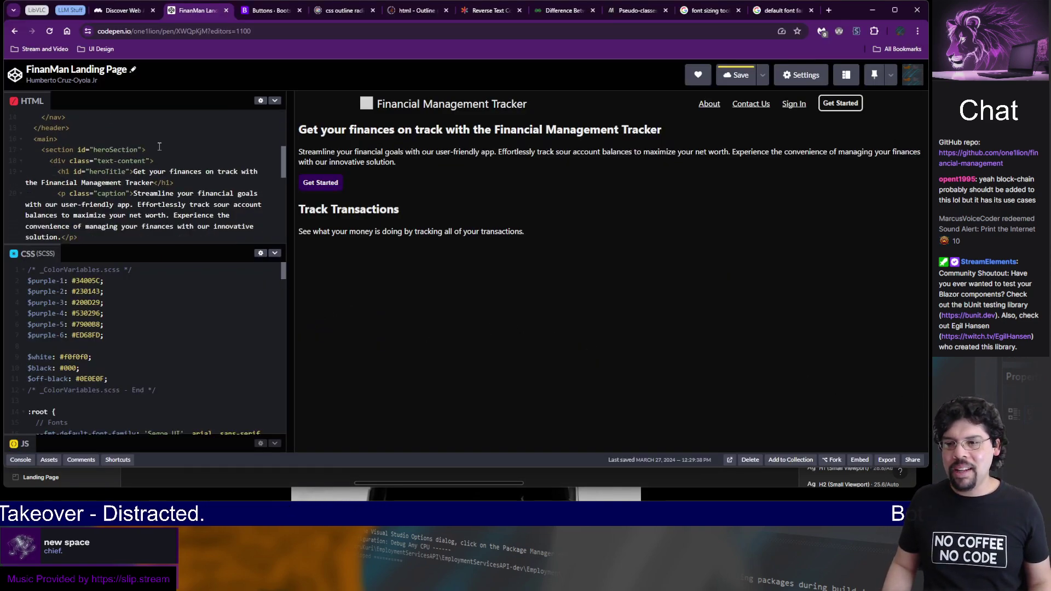
pyautogui.scroll(3, 145, 157)
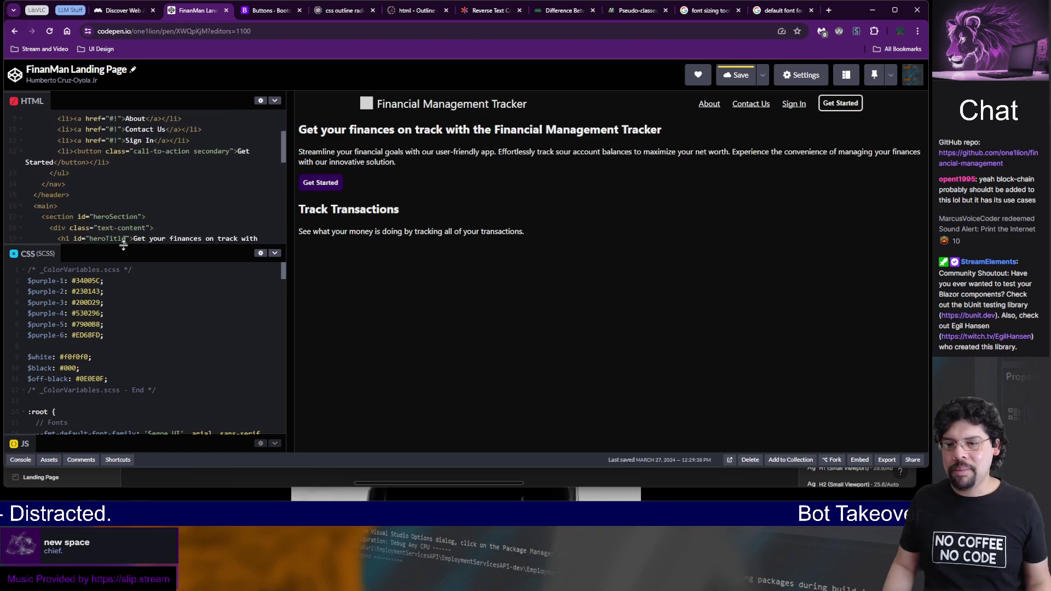
pyautogui.scroll(-5, 134, 312)
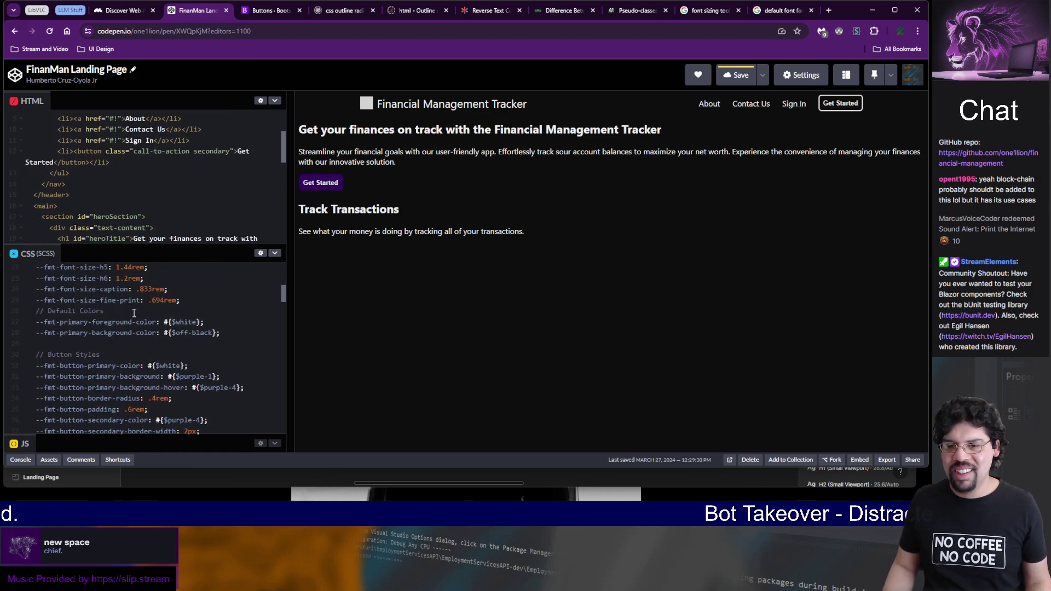
pyautogui.scroll(2, 135, 313)
pyautogui.scroll(-10, 134, 312)
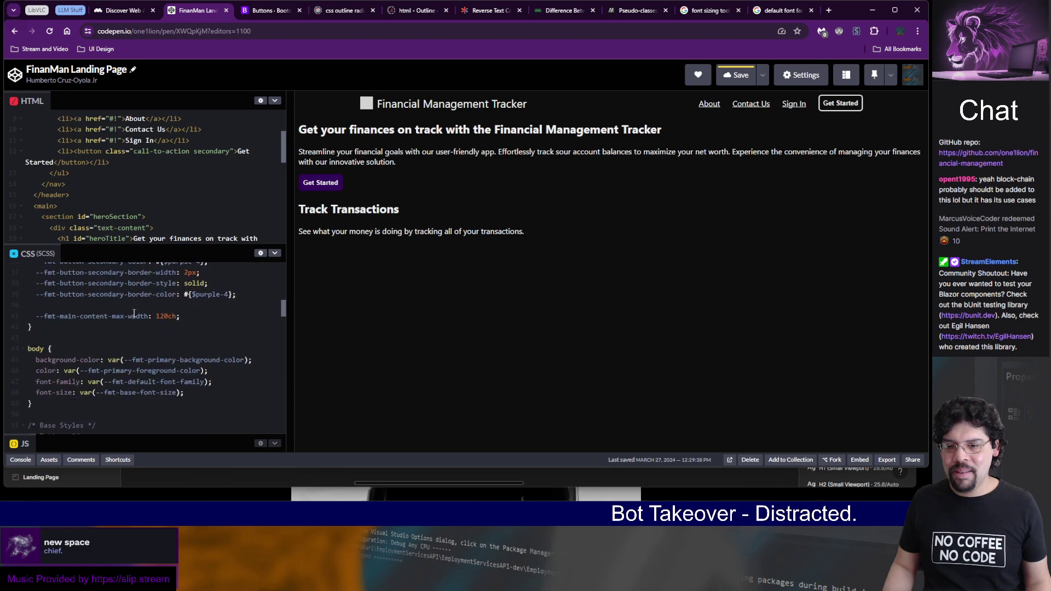
pyautogui.scroll(2, 133, 312)
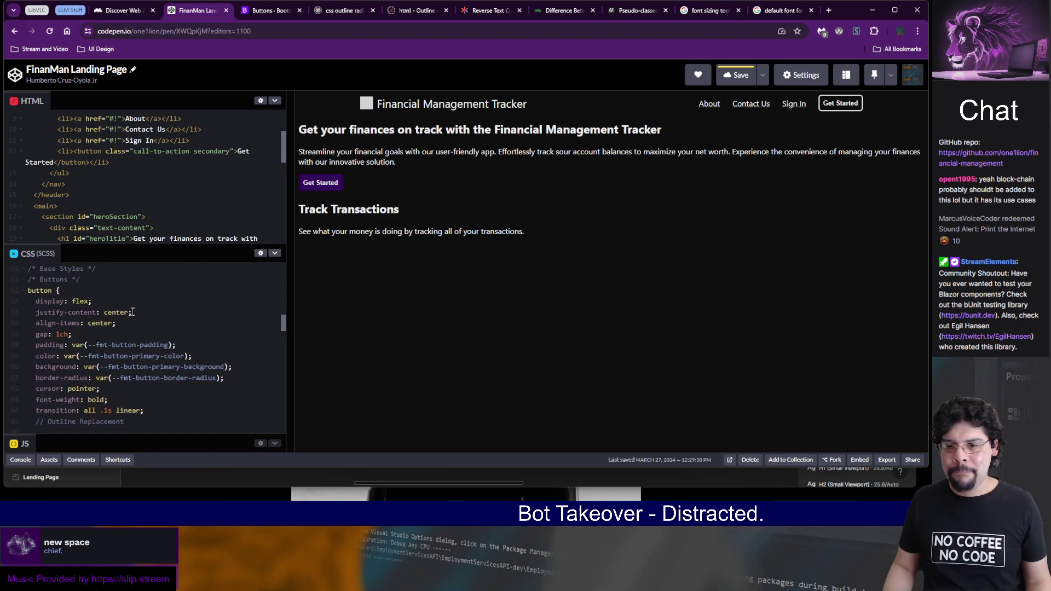
# - Add text-decoration: none to the combined a, button.secondary rule for the header navigation's list items in the SCSS
pyautogui.scroll(-5, 132, 311)
pyautogui.scroll(5, 133, 312)
pyautogui.scroll(-3, 133, 312)
pyautogui.scroll(-10, 132, 311)
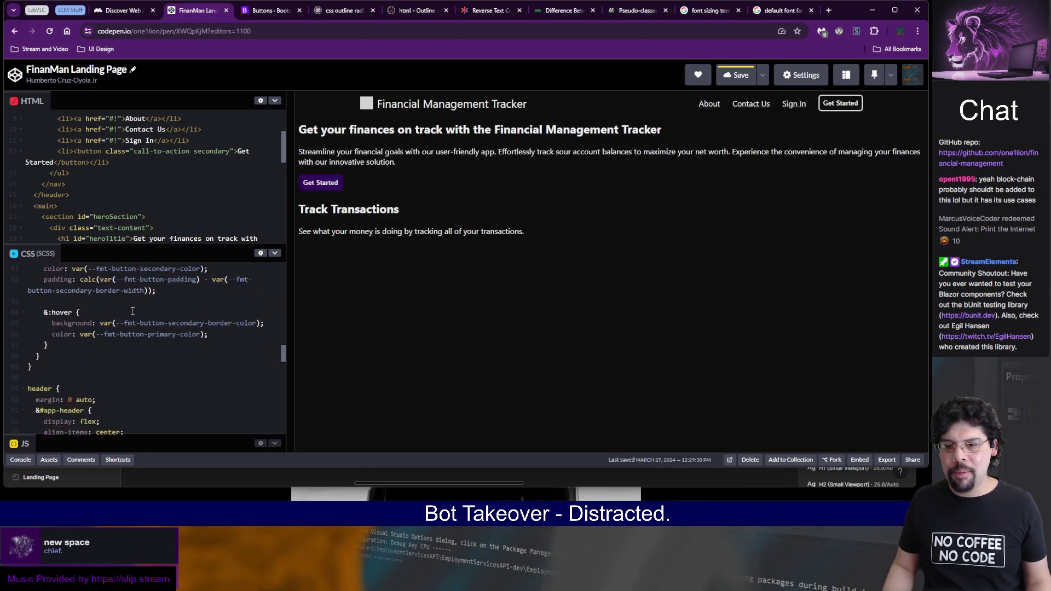
pyautogui.scroll(-3, 109, 350)
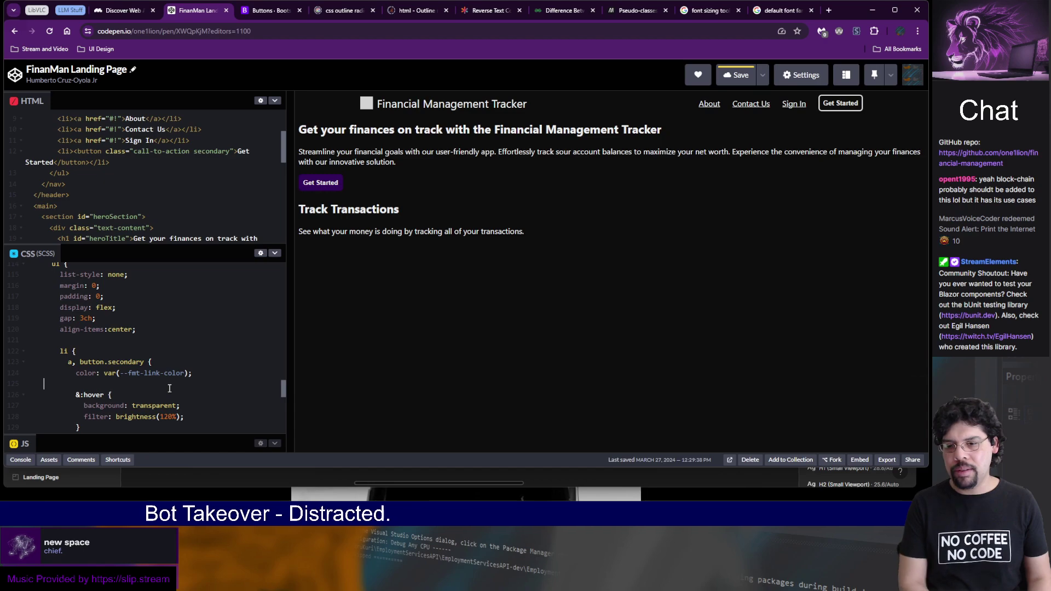
pyautogui.write('text0-d')
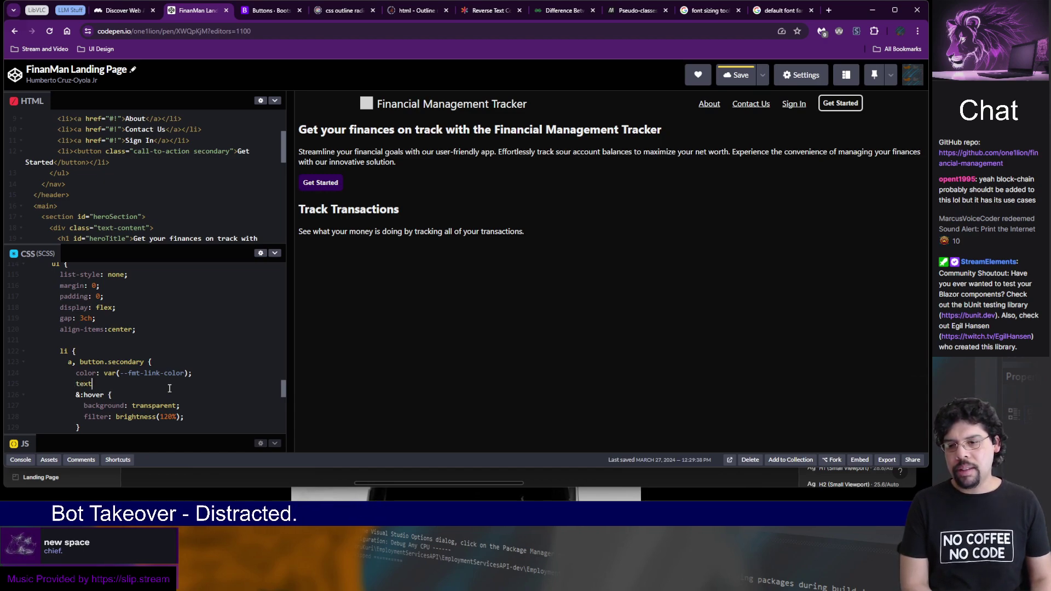
pyautogui.scroll(-1, 169, 388)
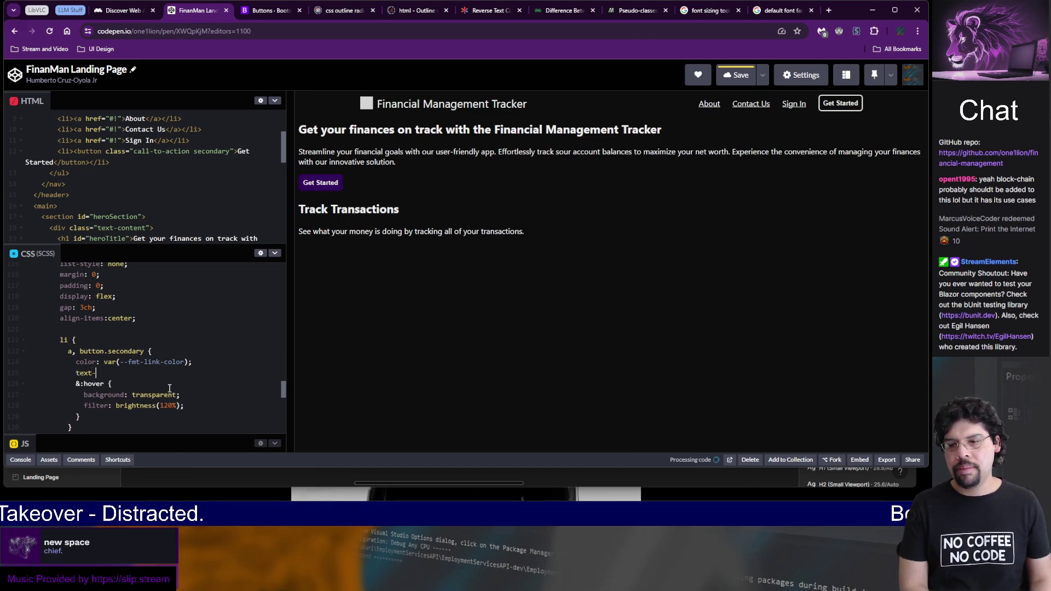
pyautogui.write('ecoration: none;')
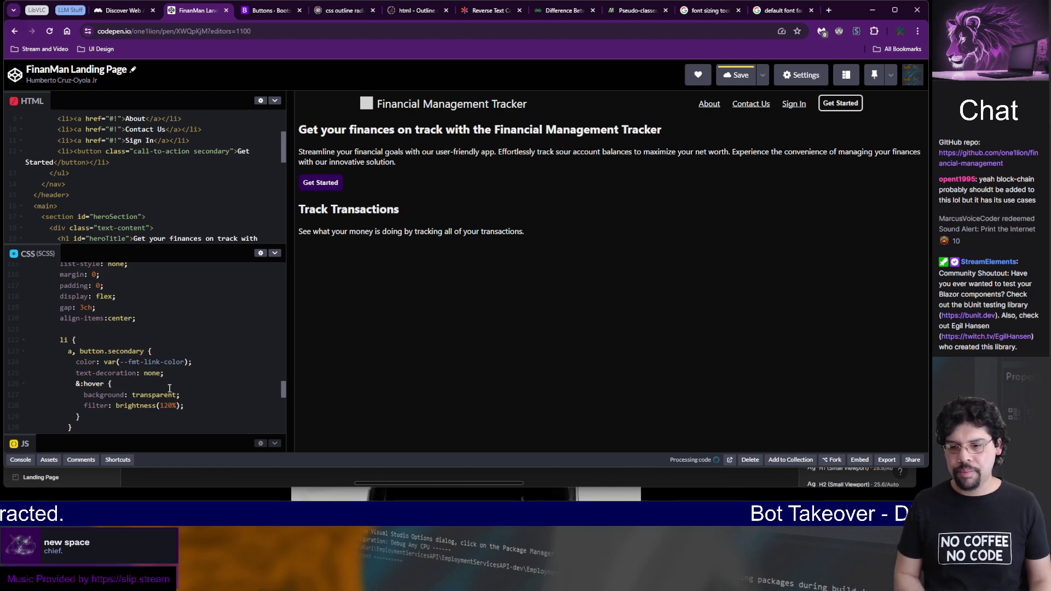
# - Copy the text-decoration declaration into the nested &:hover block after the brightness filter and set its value to underline
pyautogui.hotkey('shift', 'Home')
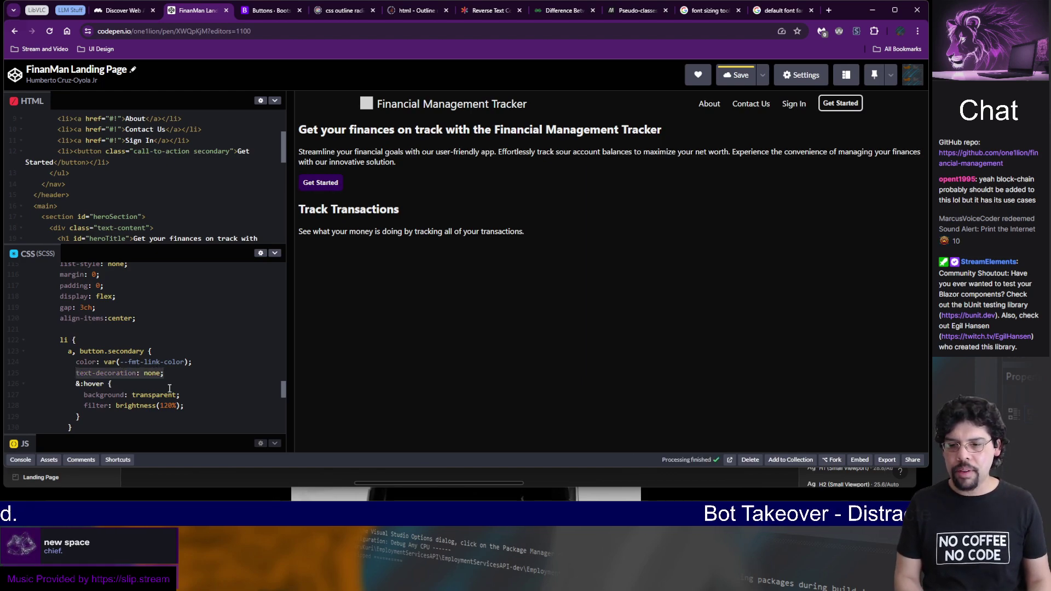
pyautogui.hotkey('ctrl', 'c')
pyautogui.press('Down')
pyautogui.press('Down')
pyautogui.press('Down')
pyautogui.press('End')
pyautogui.press('Return')
pyautogui.hotkey('ctrl', 'v')
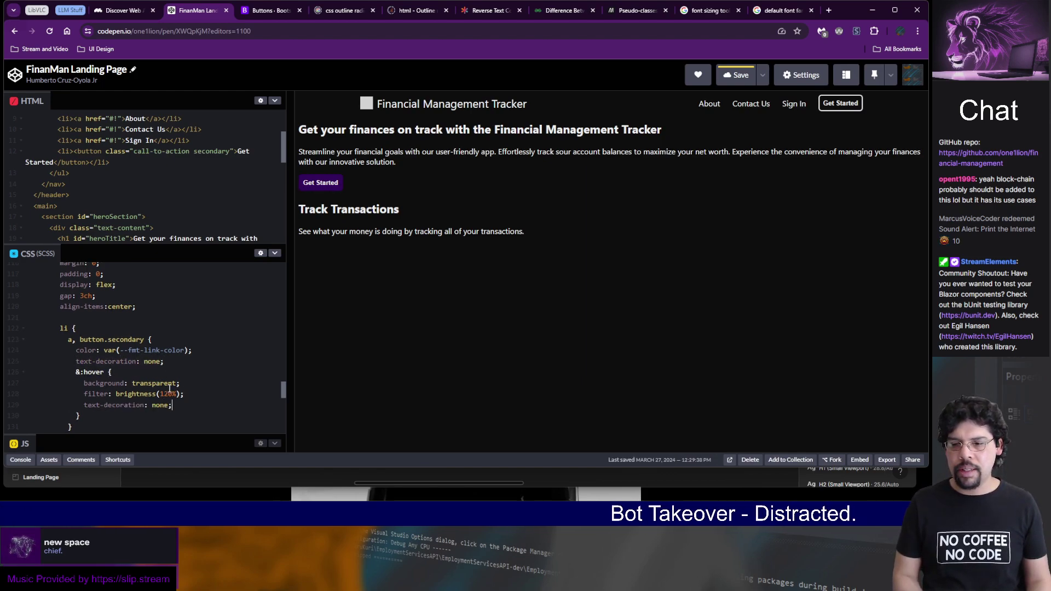
pyautogui.press('Left')
pyautogui.hotkey('ctrl', 'BackSpace')
pyautogui.write('underline')
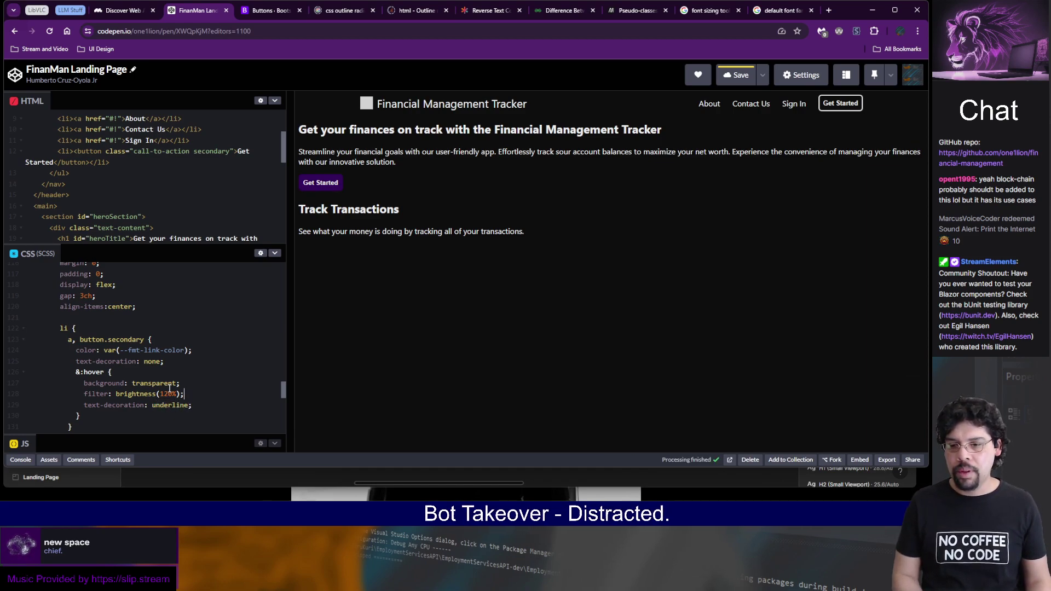
pyautogui.hotkey('ctrl', 's')
# - Cut the text-decoration: underline declaration out of the nested &:hover block shared by links and secondary buttons
pyautogui.press('End')
pyautogui.hotkey('shift', 'Up')
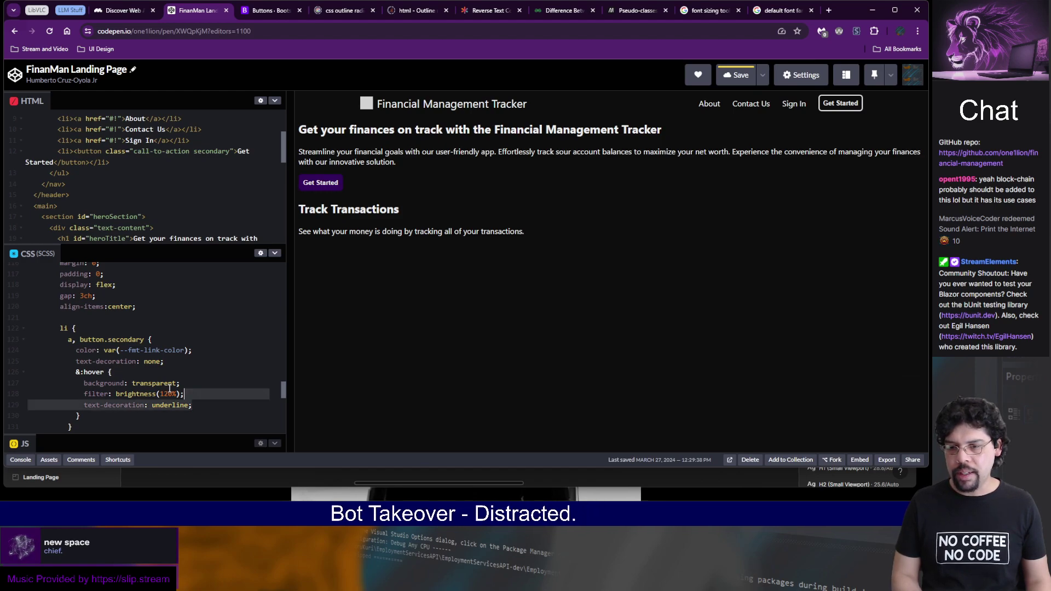
pyautogui.press('BackSpace')
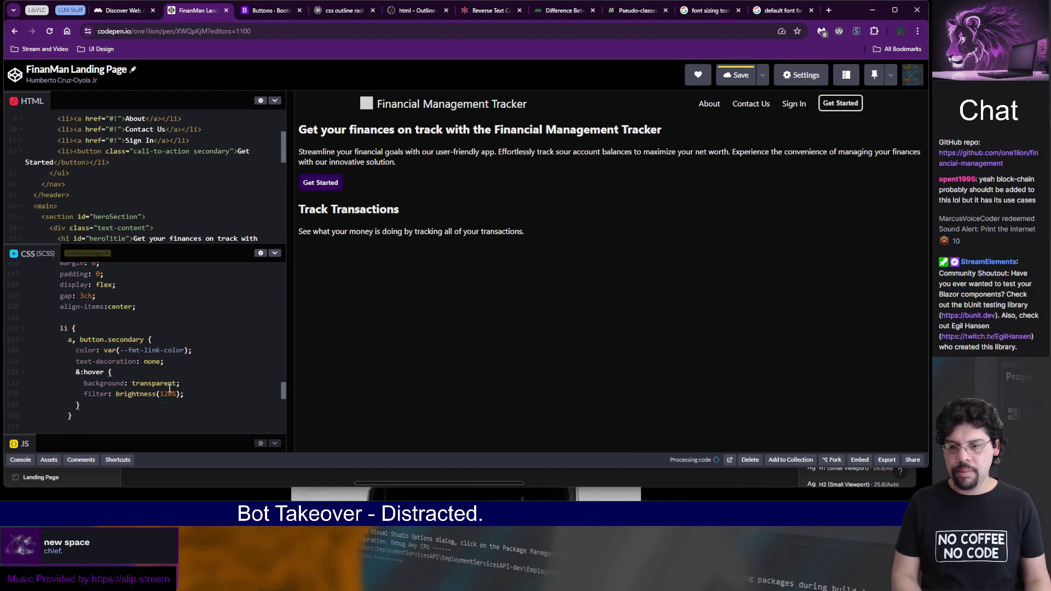
# - Add a separate a:hover rule before button.secondary in the li block, containing text-decoration: underline, and save the pen
pyautogui.press('Down')
pyautogui.press('Return')
pyautogui.press('Return')
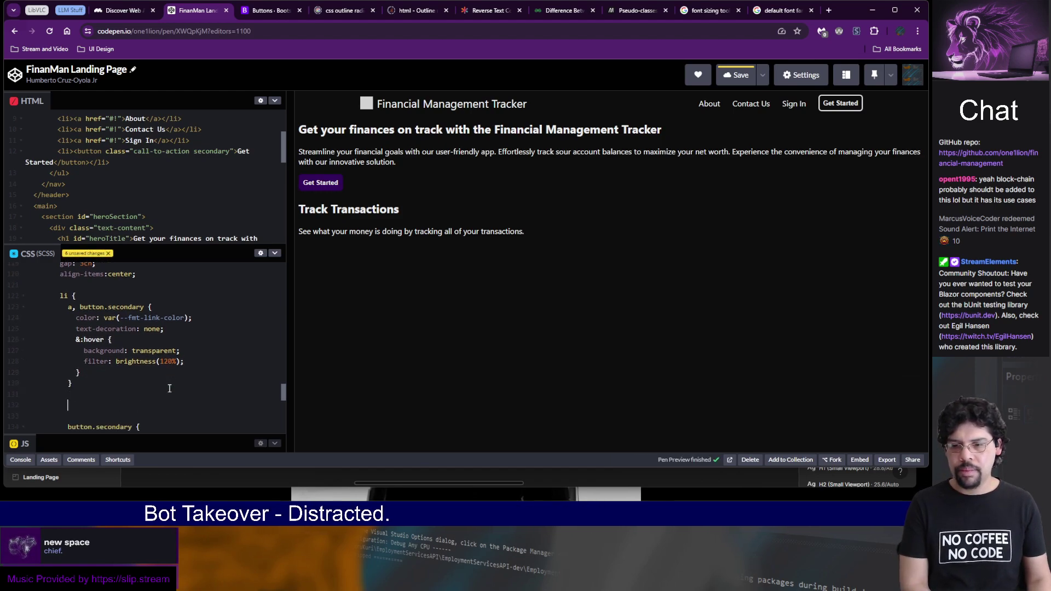
pyautogui.write('a:hover {')
pyautogui.press('Return')
pyautogui.press('Return')
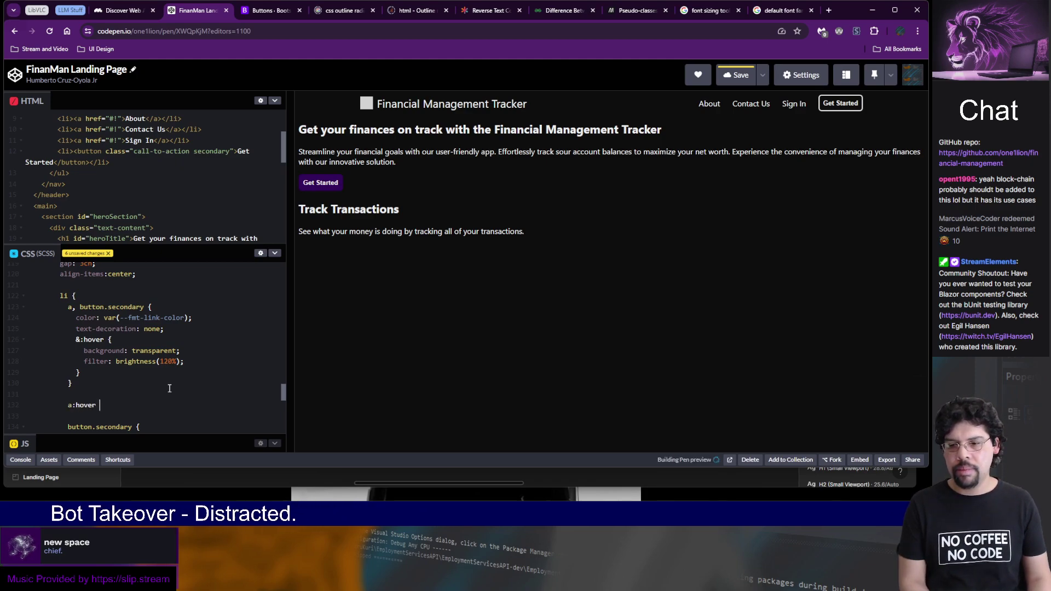
pyautogui.hotkey('ctrl', 'v')
pyautogui.press('Up')
pyautogui.press('BackSpace')
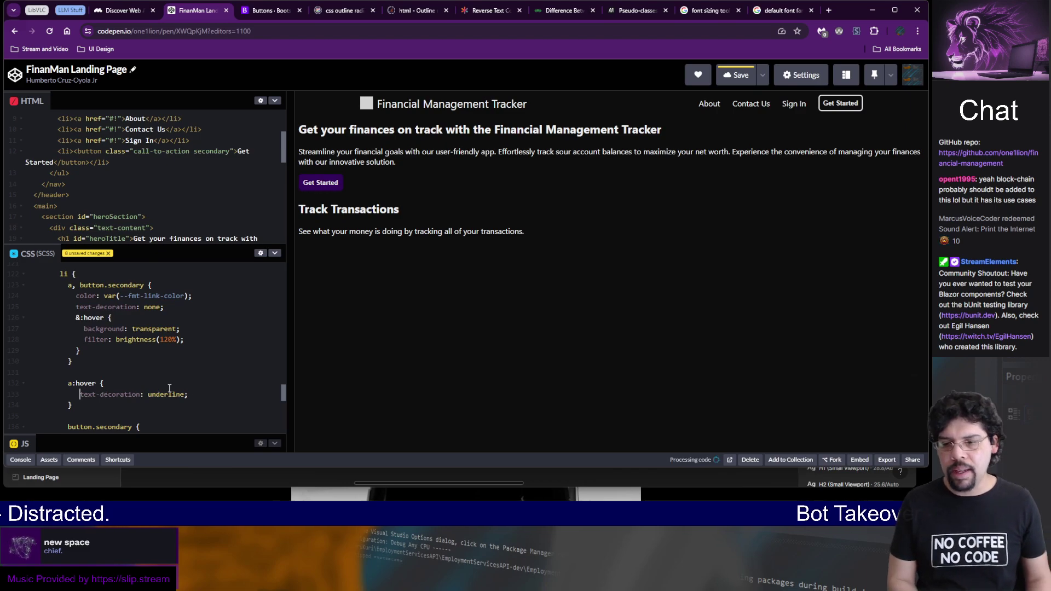
pyautogui.press('BackSpace')
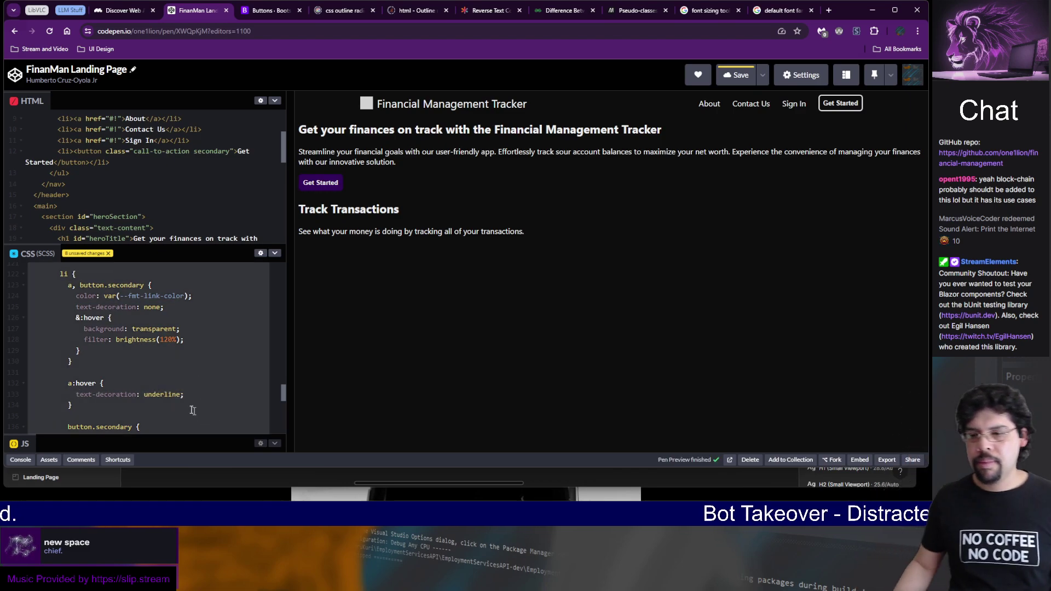
pyautogui.hotkey('ctrl', 's')
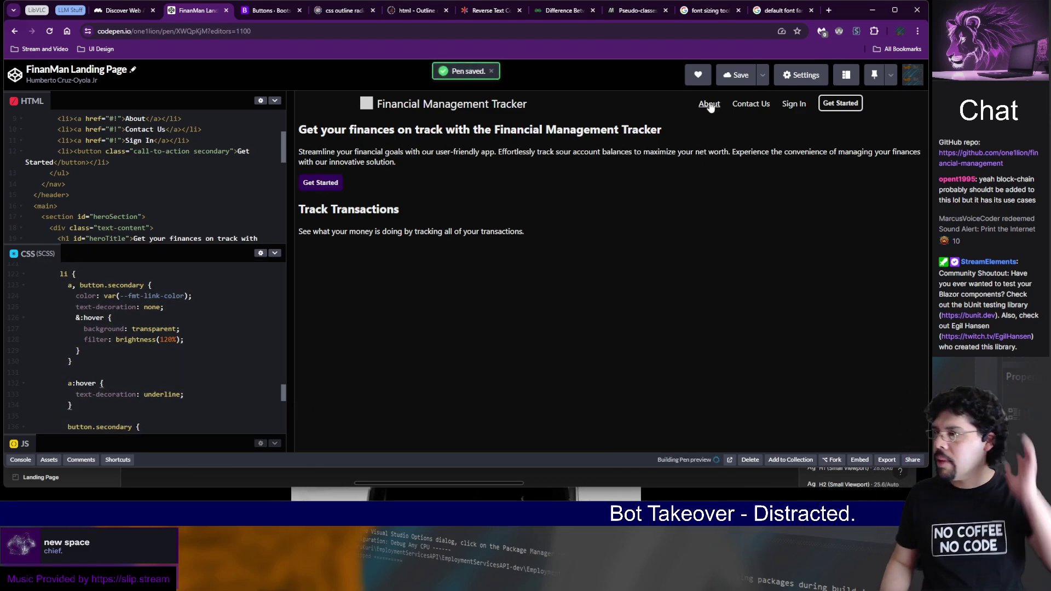